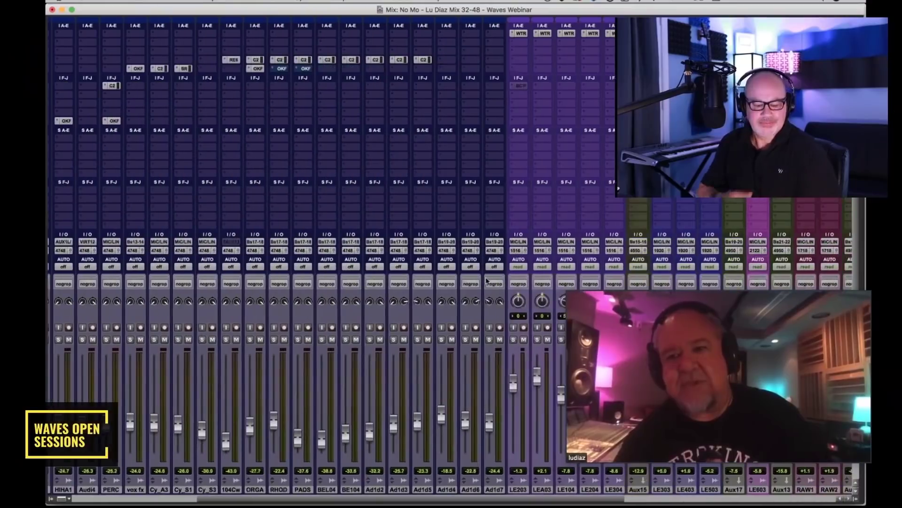
- Select the Aud1.dp6 track in the Edit window, return to the mixer, and open Aux 15's StudioRack
key(super+equal)
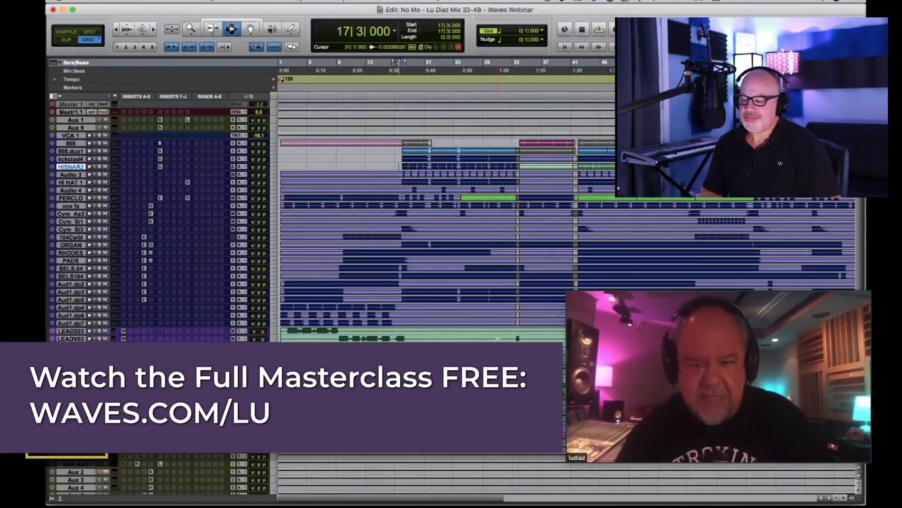
scroll(498, 339, right, 10)
scroll(497, 338, down, 1)
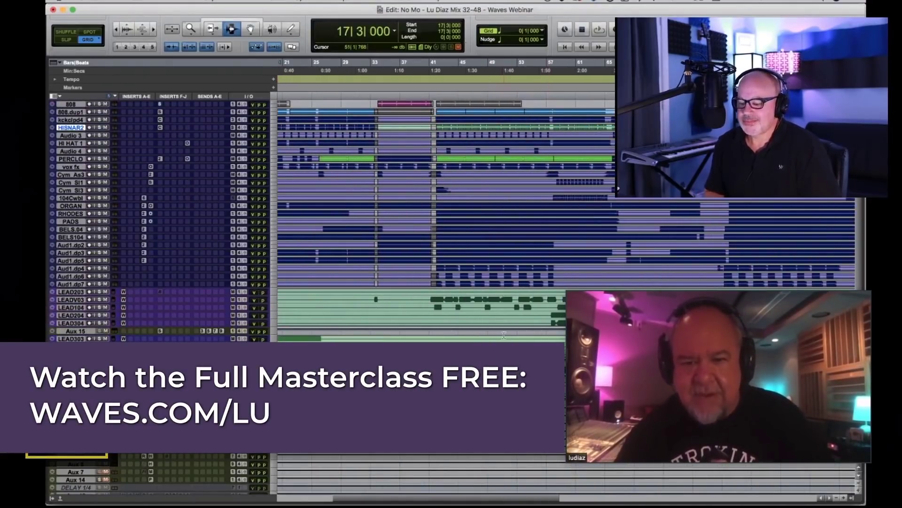
click(437, 277)
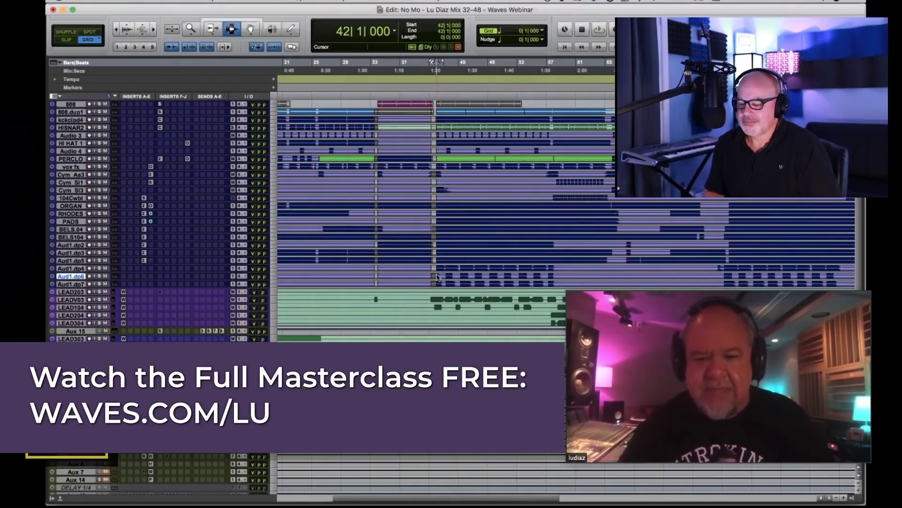
key(super+equal)
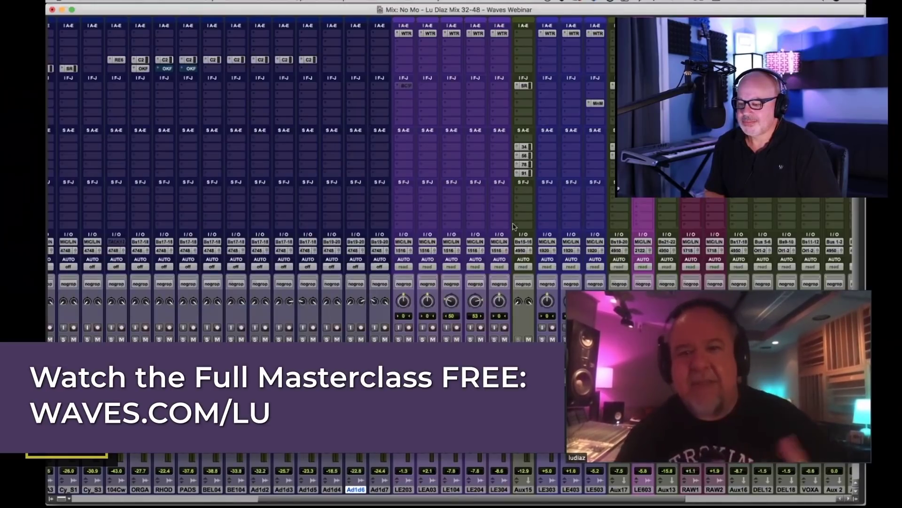
click(523, 86)
- Open the Abbey Road Saturator and then the OneKnob Filter from the rack, arranging their windows
drag(414, 40, 509, 37)
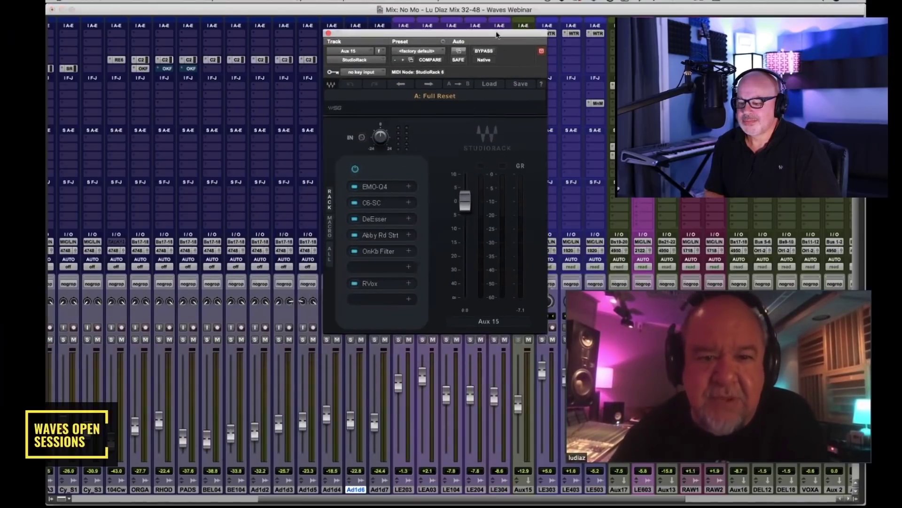
click(386, 233)
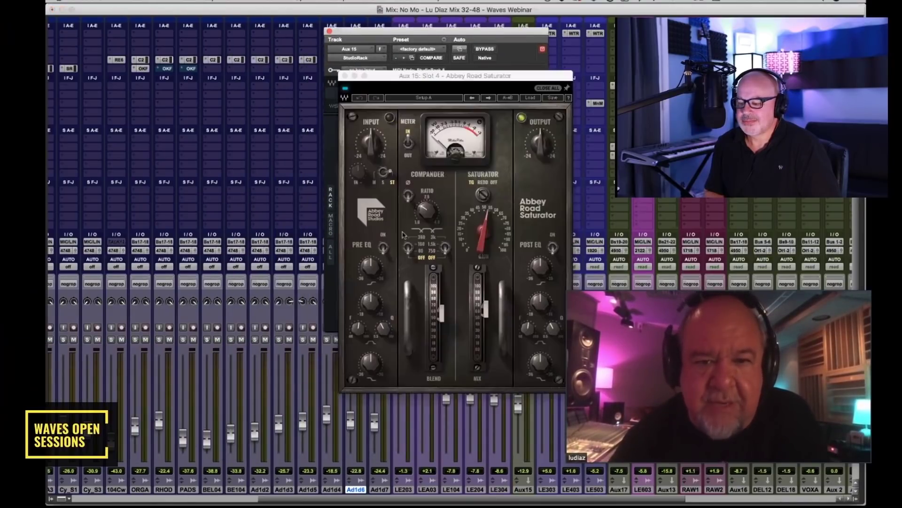
drag(484, 83, 575, 38)
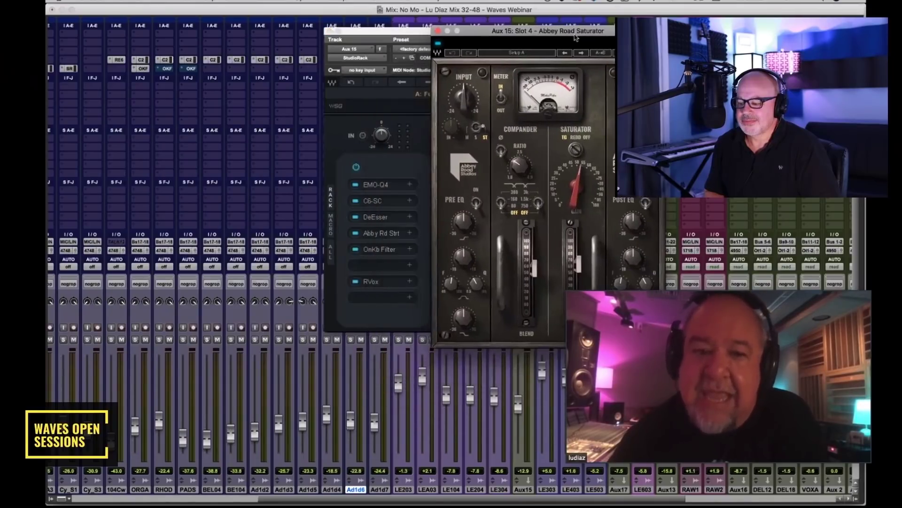
click(381, 249)
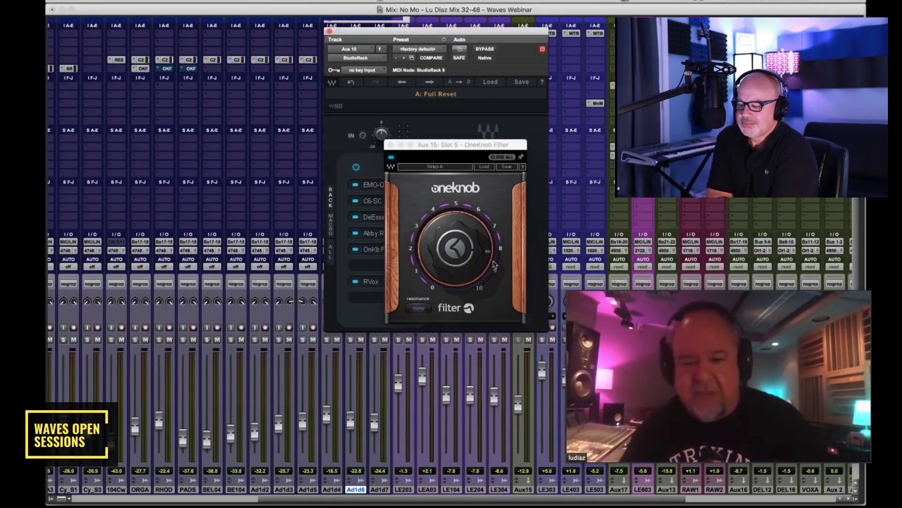
- Reposition the rack and OneKnob Filter windows and start playback of the mix
drag(472, 30, 321, 28)
drag(450, 149, 327, 83)
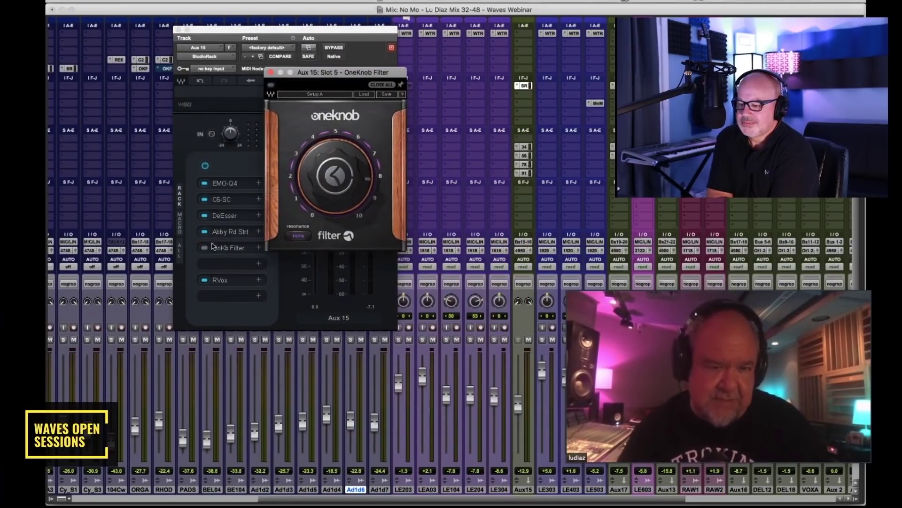
click(205, 233)
key(space)
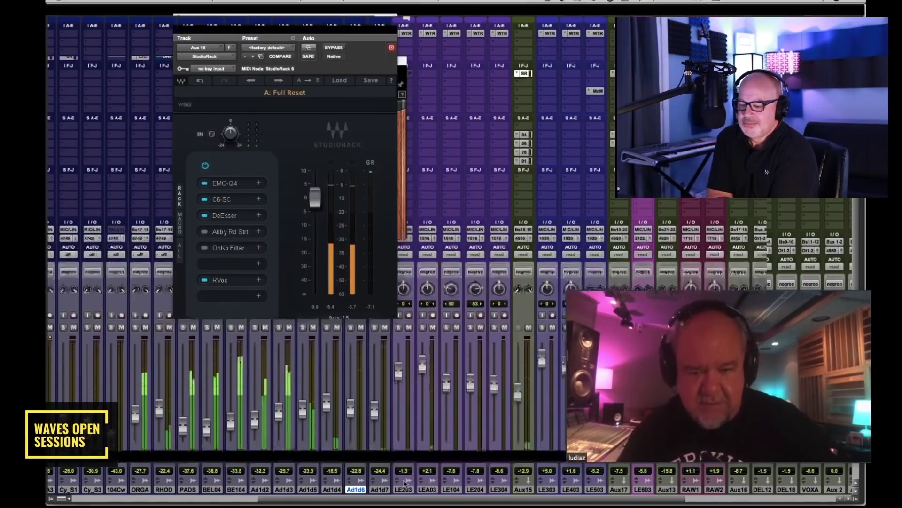
- Solo lead vocal tracks LE203–LE304 and activate the Abbey Road Saturator and OneKnob Filter slots
click(480, 425)
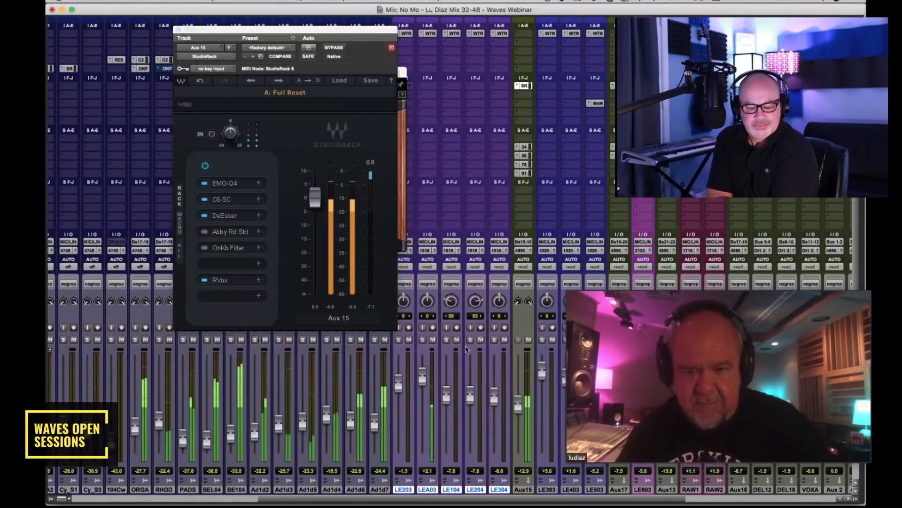
key(shift+s)
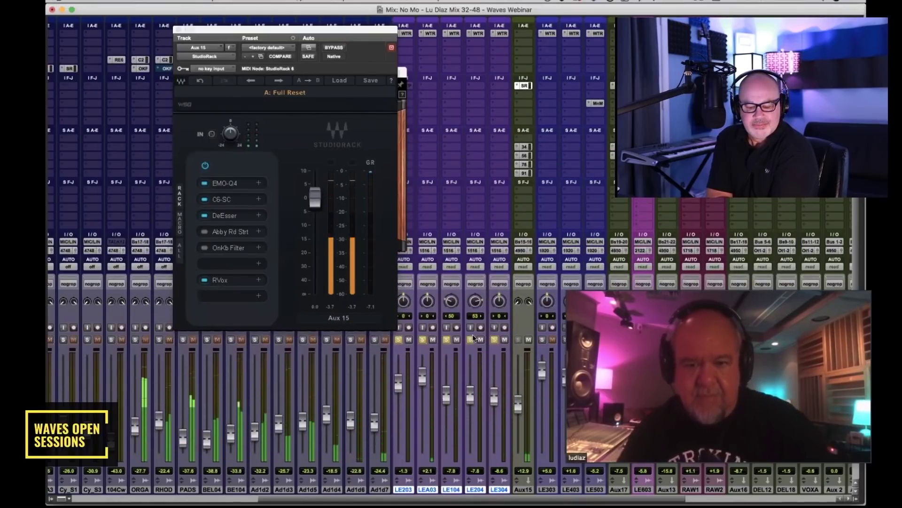
click(205, 232)
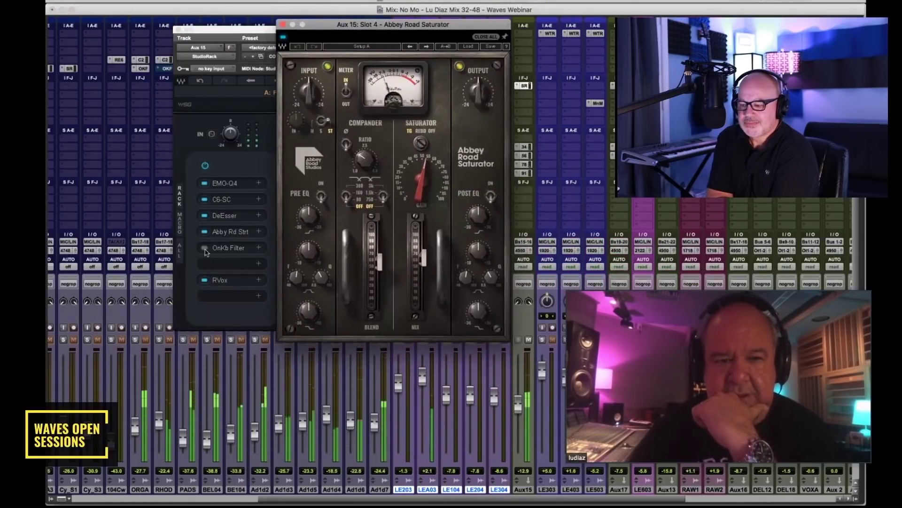
click(205, 248)
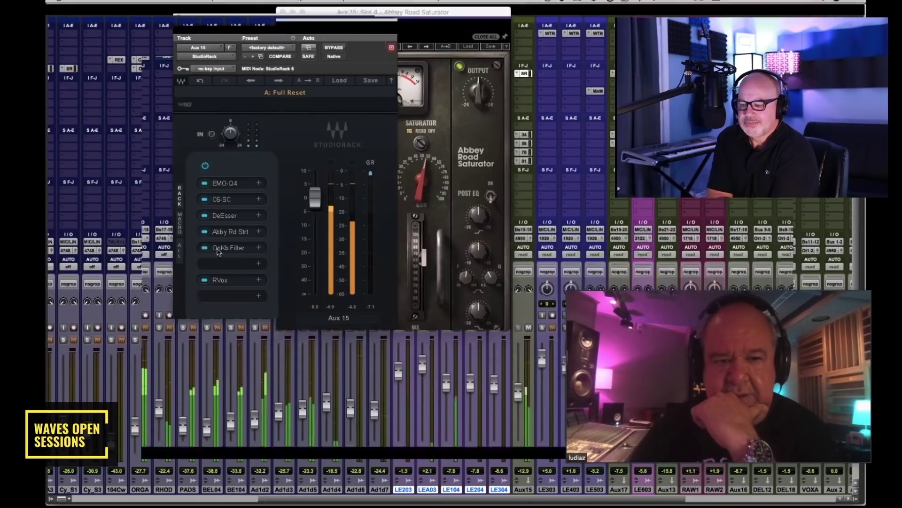
- Drag the OneKnob Filter knob through 9.9 and 8.9, settling the amount at 8.3
click(384, 204)
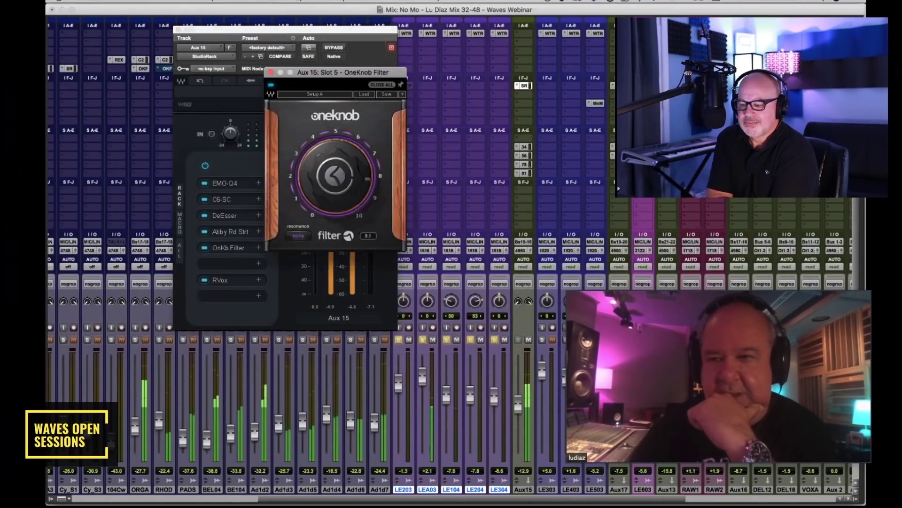
mouse_move(384, 204)
mouse_down()
mouse_move(384, 179)
mouse_move(384, 211)
mouse_up()
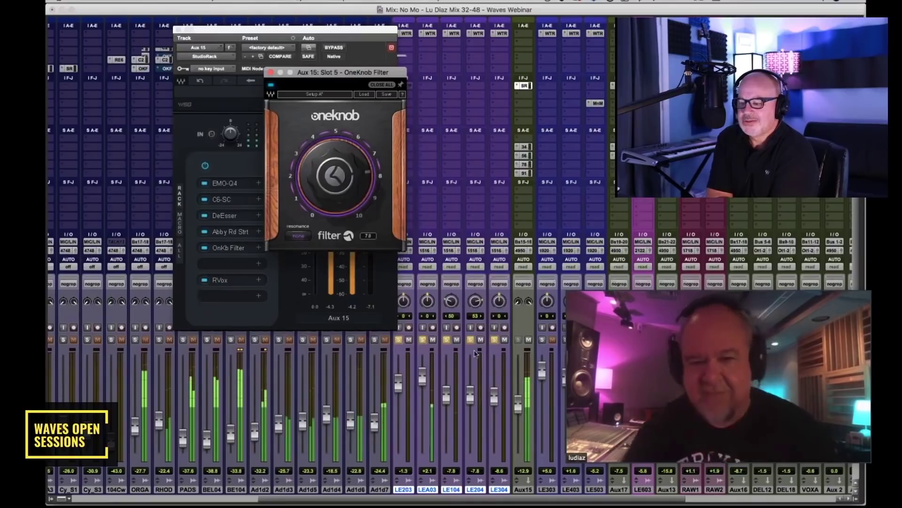
click(438, 312)
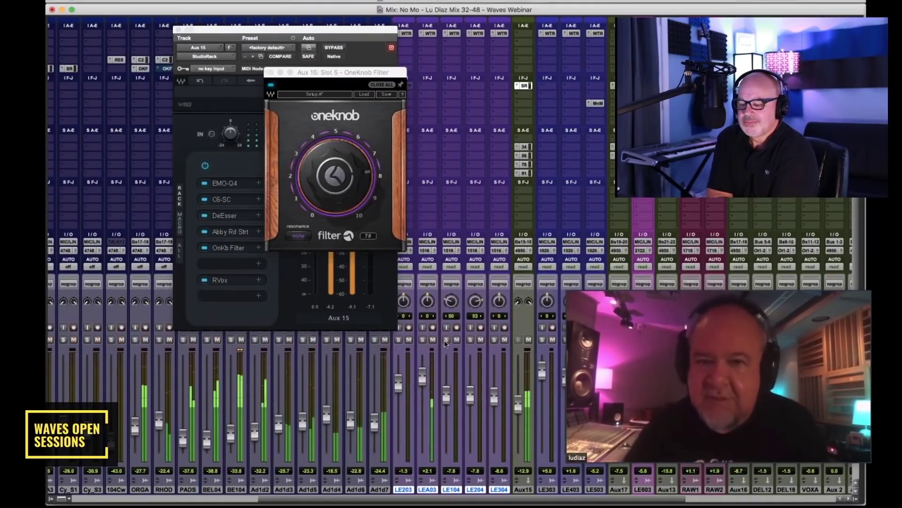
drag(374, 203, 374, 193)
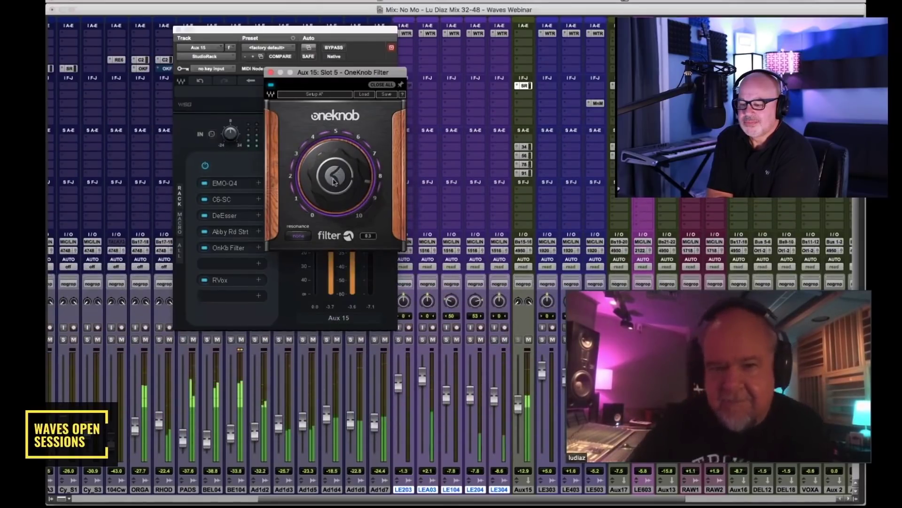
drag(334, 173, 334, 182)
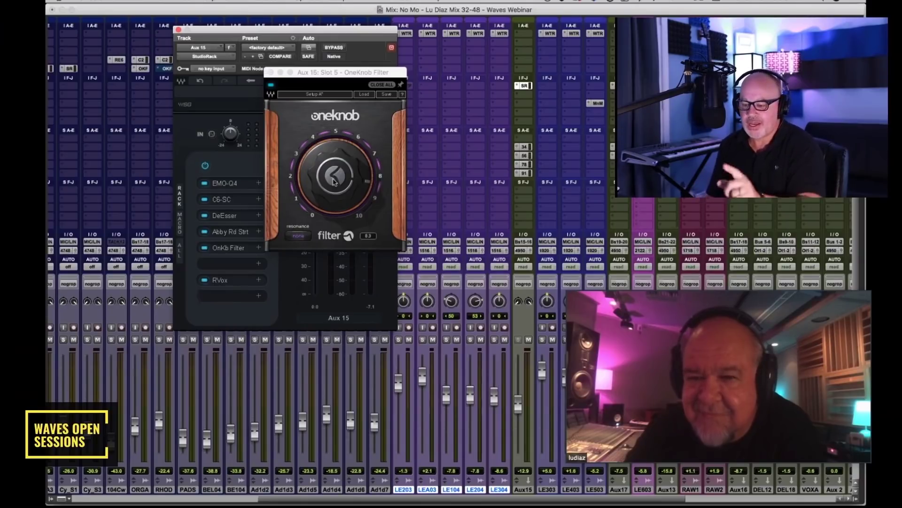
- Move the OneKnob window aside and open the C6 side-chain compressor from the rack
click(325, 72)
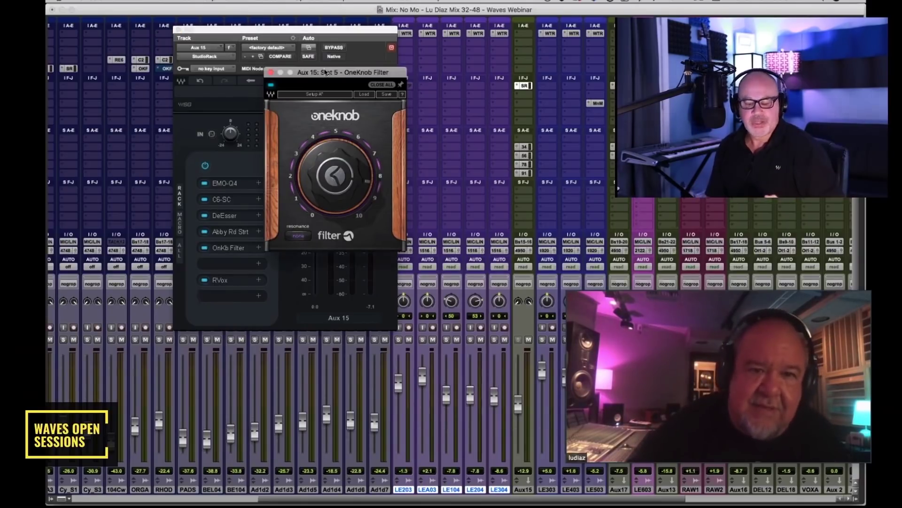
drag(326, 72, 375, 48)
click(226, 198)
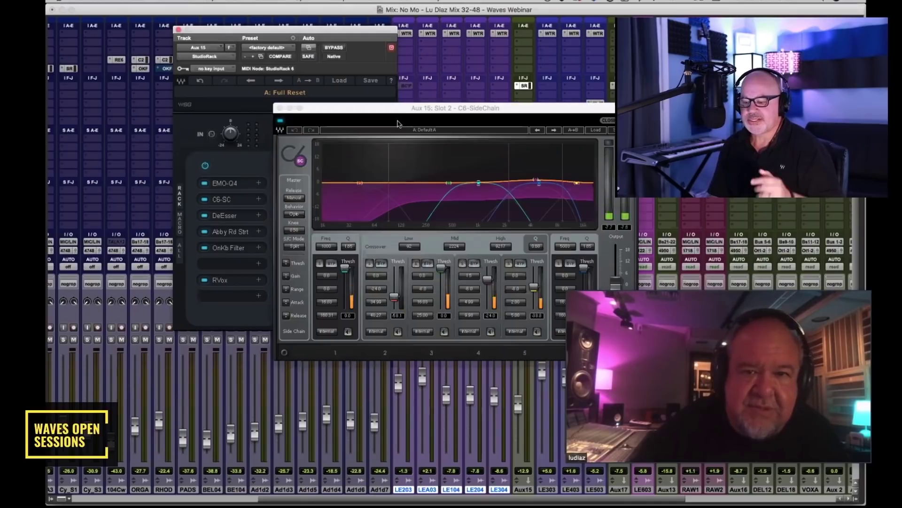
drag(393, 111, 372, 14)
- Rearrange the rack and C6 windows, then open the slot 1 EMO-Q4 EQ with its 80 Hz low cut
drag(248, 32, 179, 28)
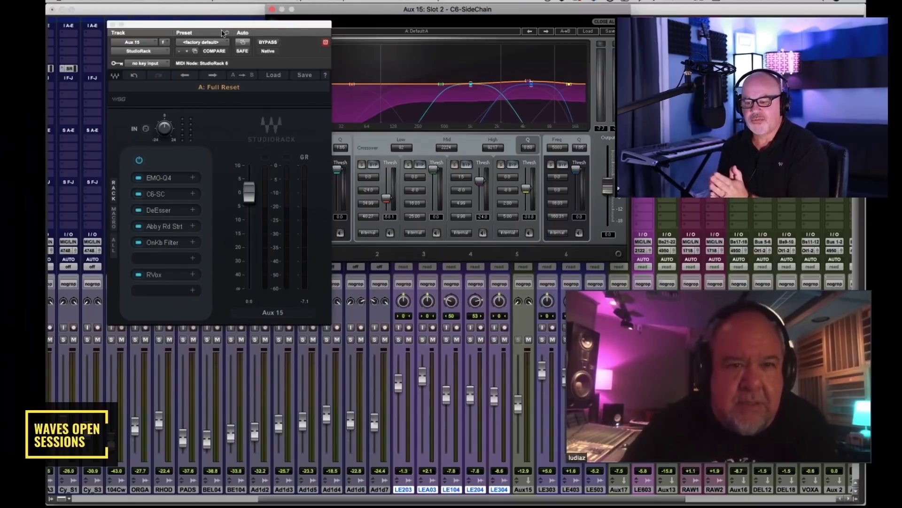
drag(220, 28, 169, 41)
drag(329, 11, 323, 23)
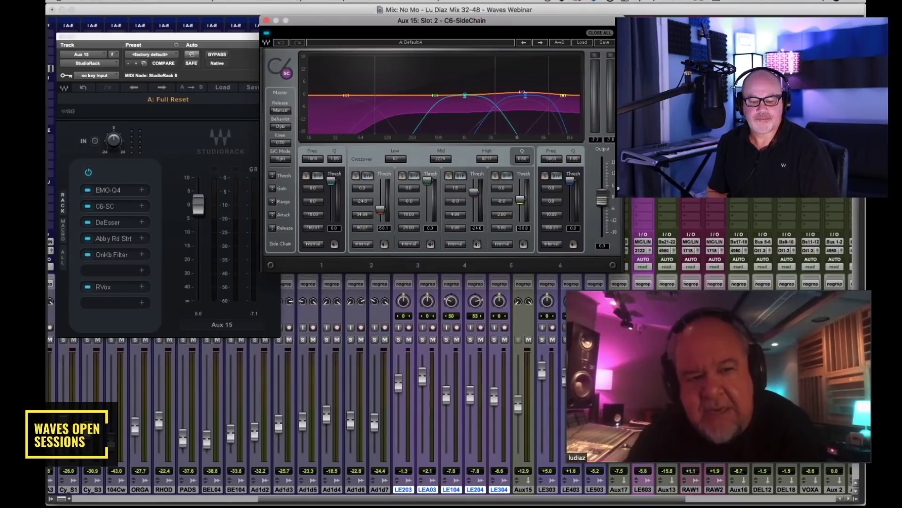
click(109, 190)
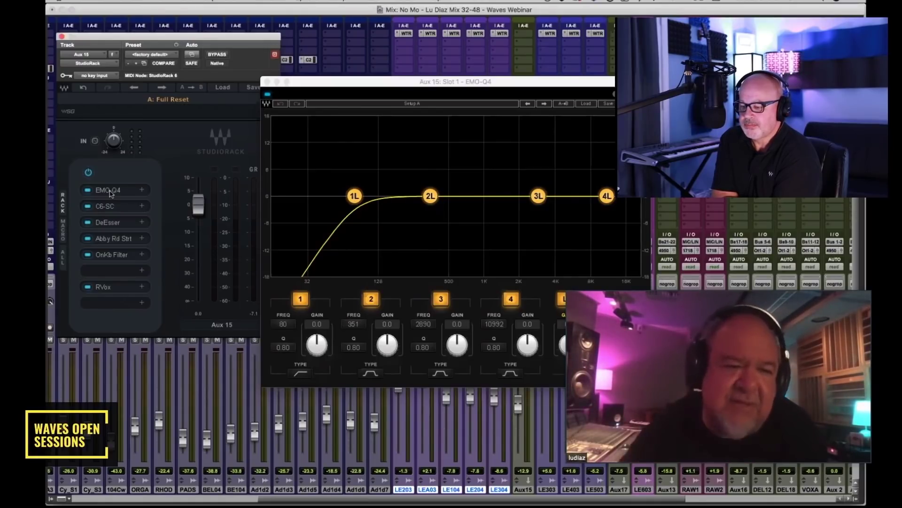
- Open the C6 side-chain compressor from slot 2 and briefly play the vocal through it
click(105, 207)
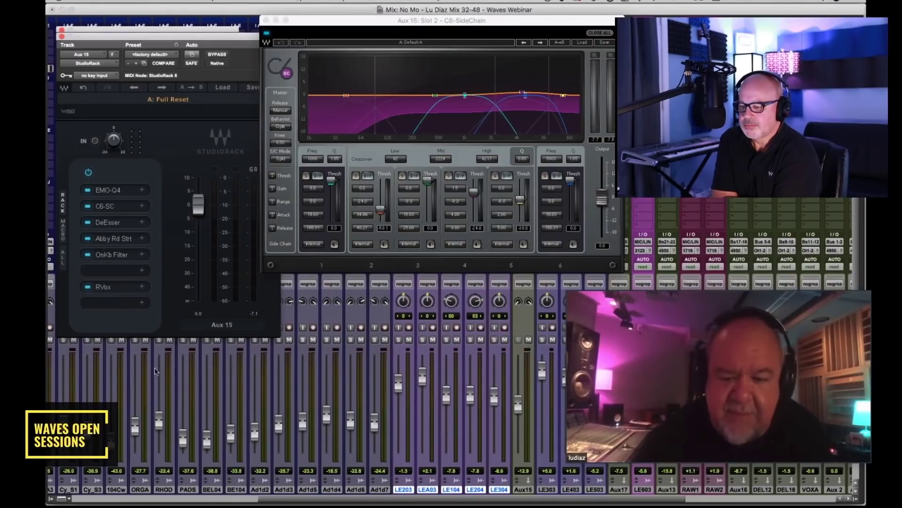
key(space)
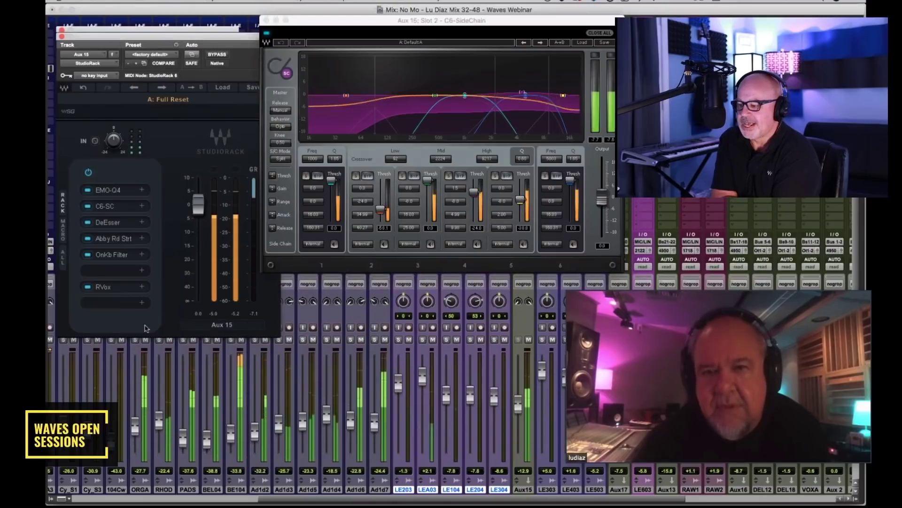
key(space)
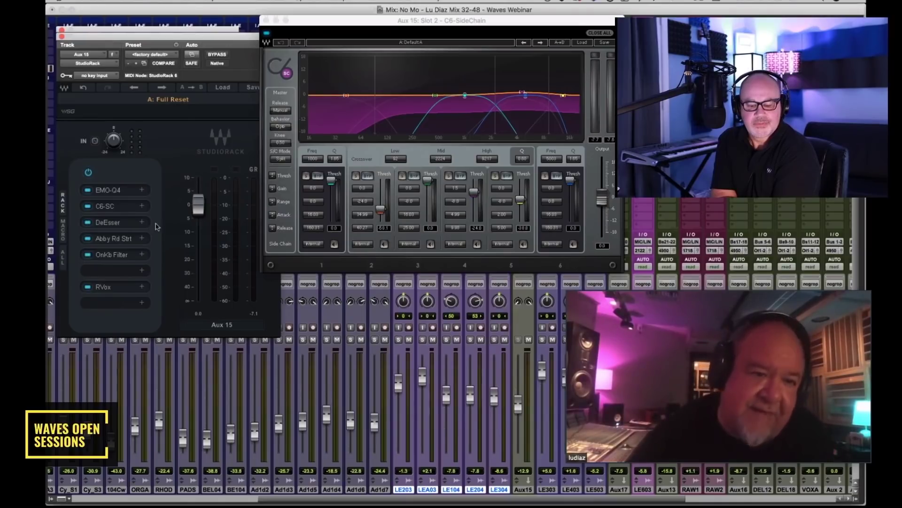
- Open the slot 3 DeEsser from the Aux 15 rack, showing its 5700 Hz frequency
click(113, 226)
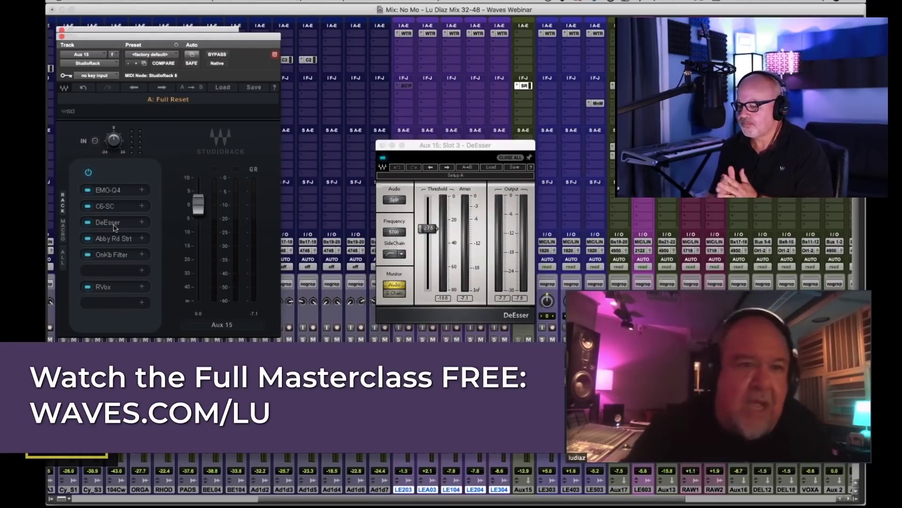
- Reopen the slot 5 OneKnob Filter and nudge its amount from 8.3 to 8.4
click(112, 254)
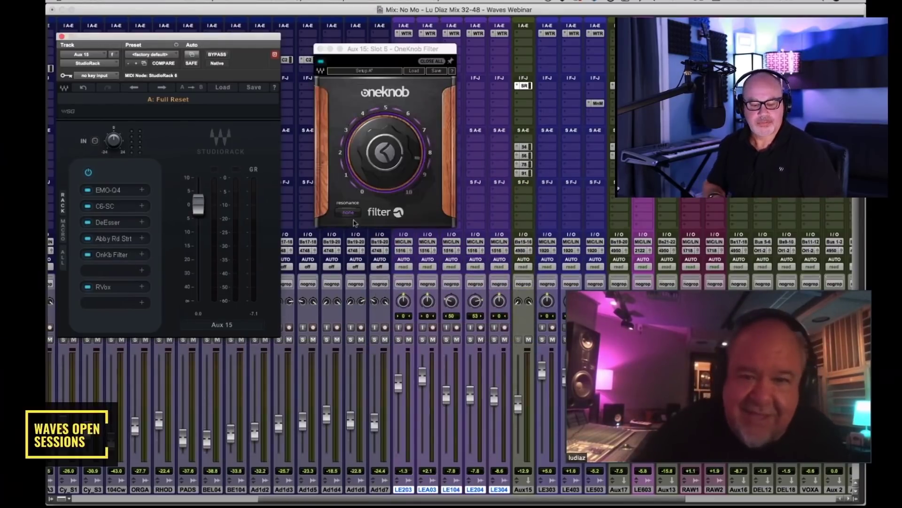
click(388, 161)
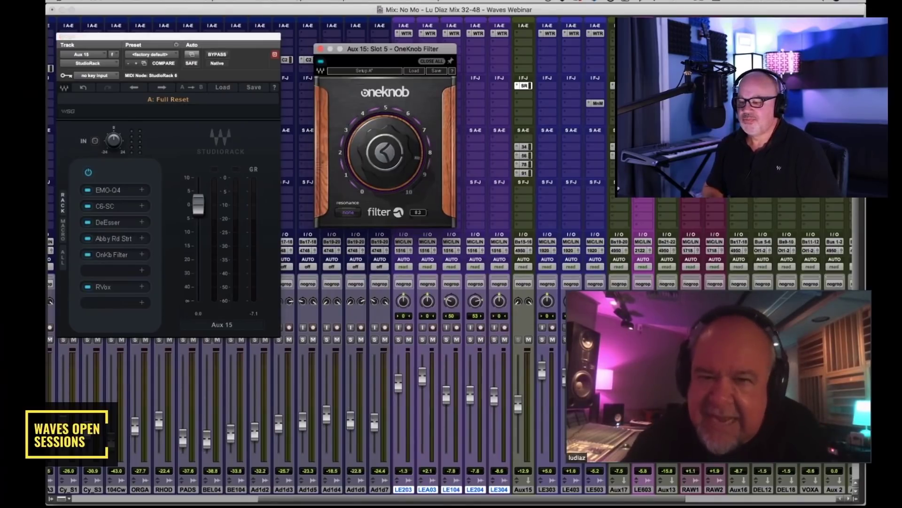
drag(388, 161, 388, 160)
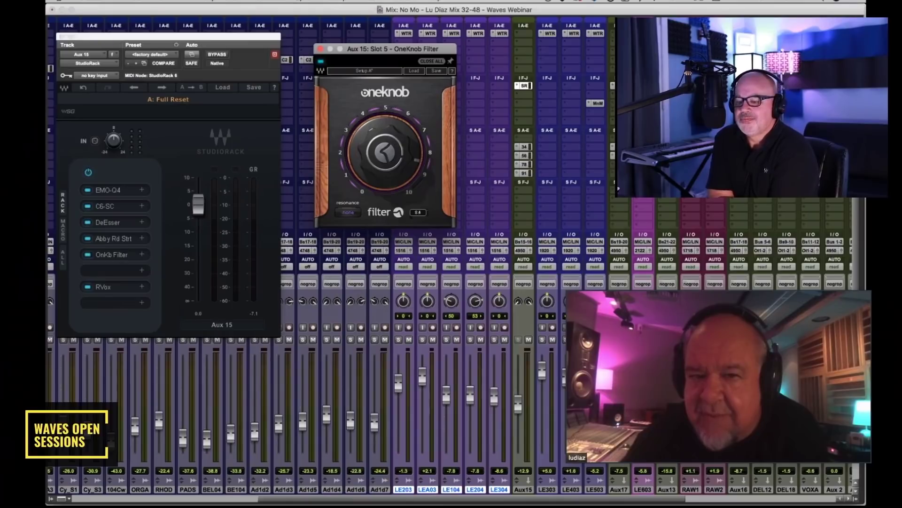